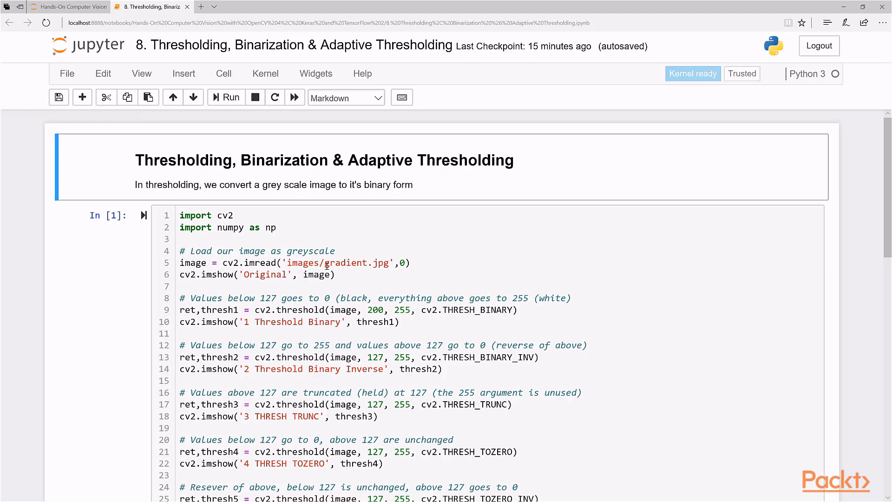
# Step: Correct the line 24 comment from "Resever of above" to "Reverse of the above"
pyautogui.click(290, 244)
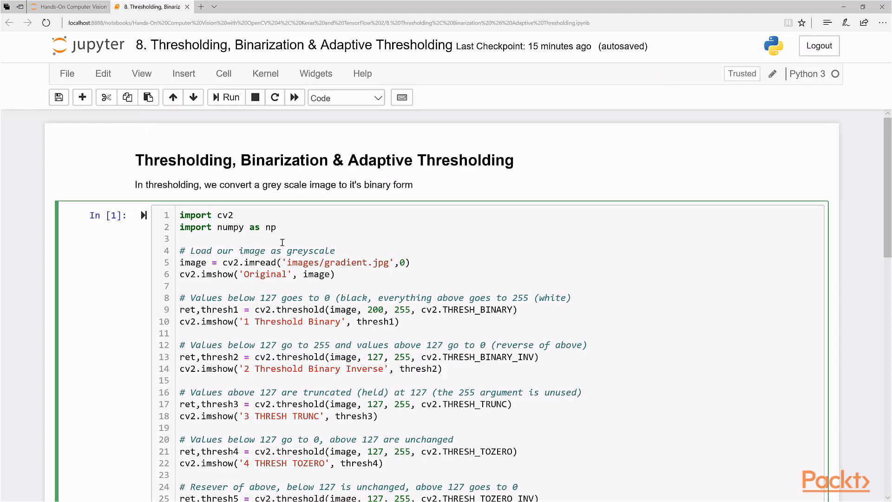
pyautogui.scroll(-1, 291, 243)
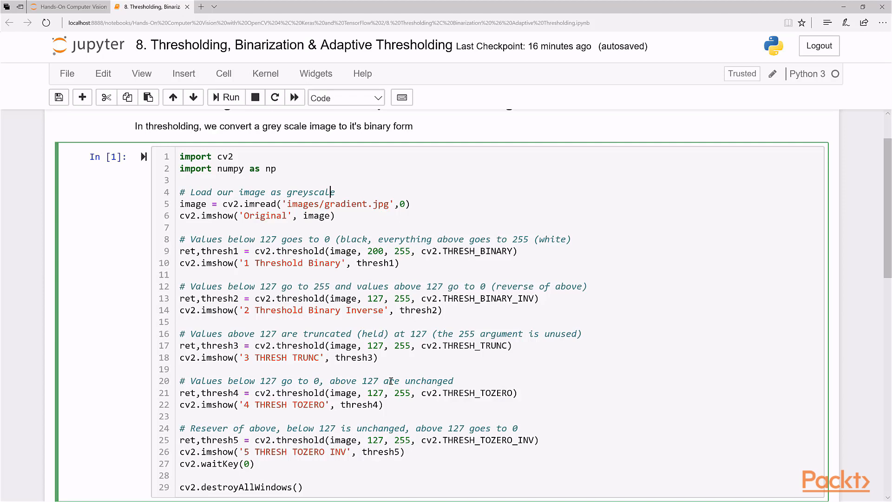
pyautogui.doubleClick(223, 428)
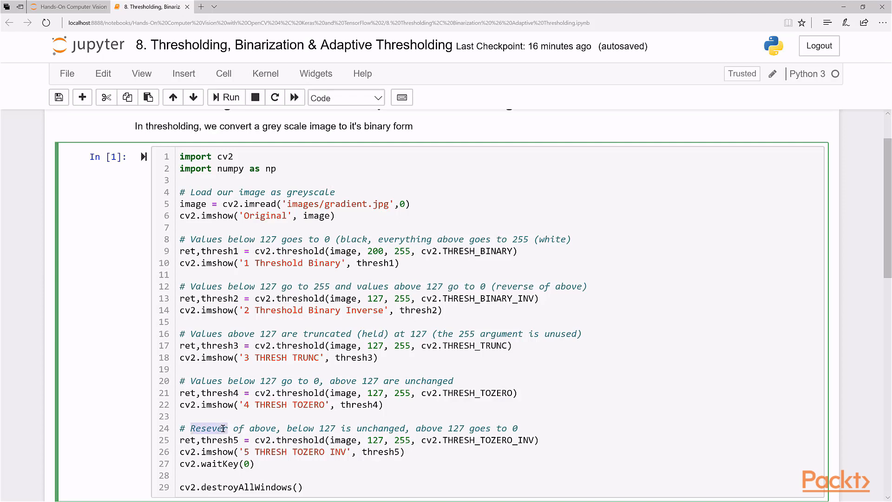
pyautogui.write('Re')
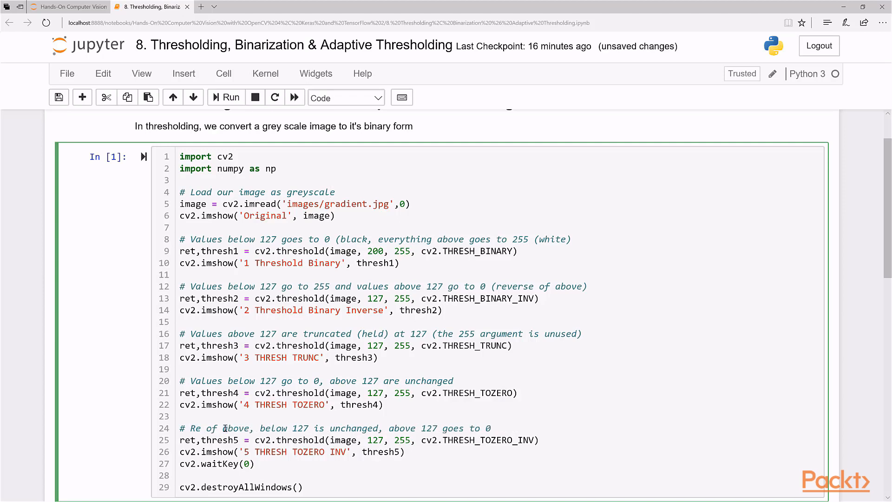
pyautogui.write('verse')
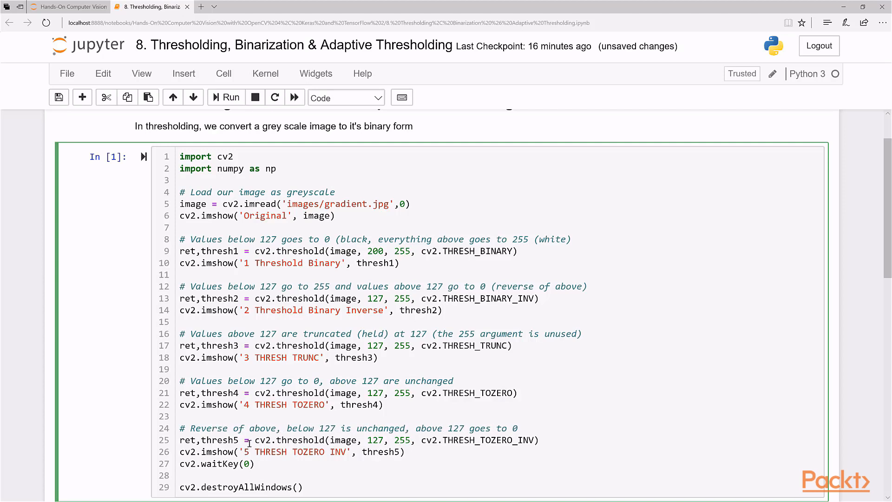
pyautogui.click(248, 429)
pyautogui.write('the')
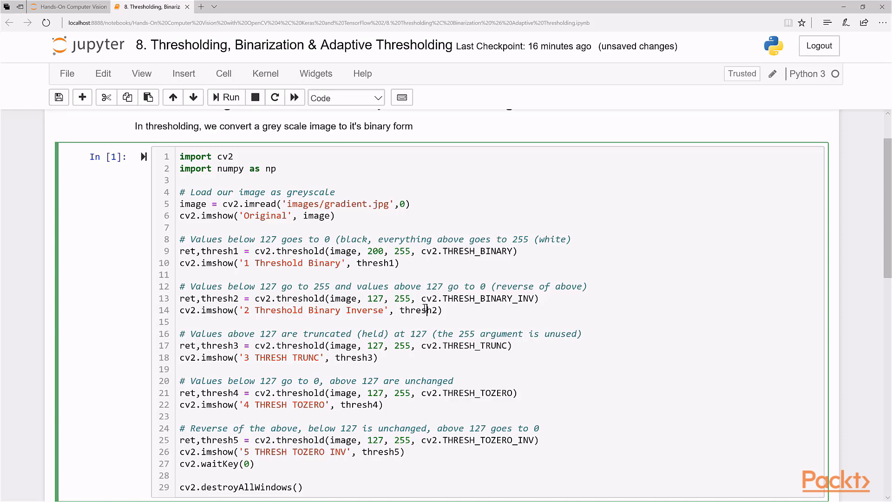
# Step: Run the threshold cell and arrange Original, Threshold Binary and Binary Inverse windows side by side
pyautogui.hotkey('shift', 'Return')
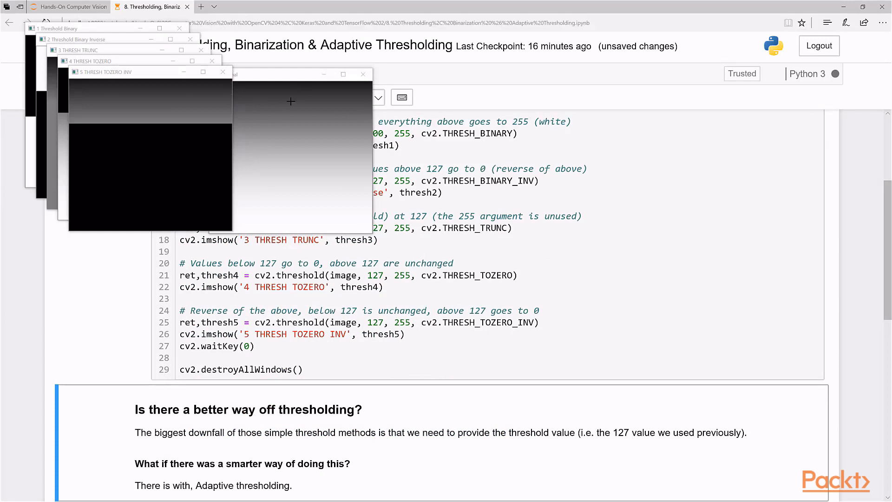
pyautogui.moveTo(279, 75)
pyautogui.mouseDown()
pyautogui.moveTo(360, 156)
pyautogui.moveTo(348, 149)
pyautogui.mouseUp()
pyautogui.moveTo(84, 30); pyautogui.dragTo(514, 145)
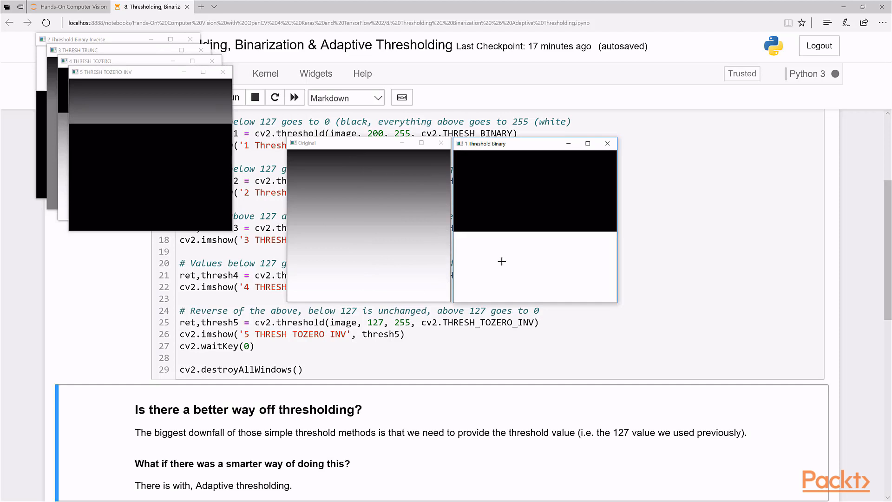
pyautogui.moveTo(105, 39)
pyautogui.mouseDown()
pyautogui.moveTo(644, 146)
pyautogui.moveTo(483, 149)
pyautogui.moveTo(646, 149)
pyautogui.mouseUp()
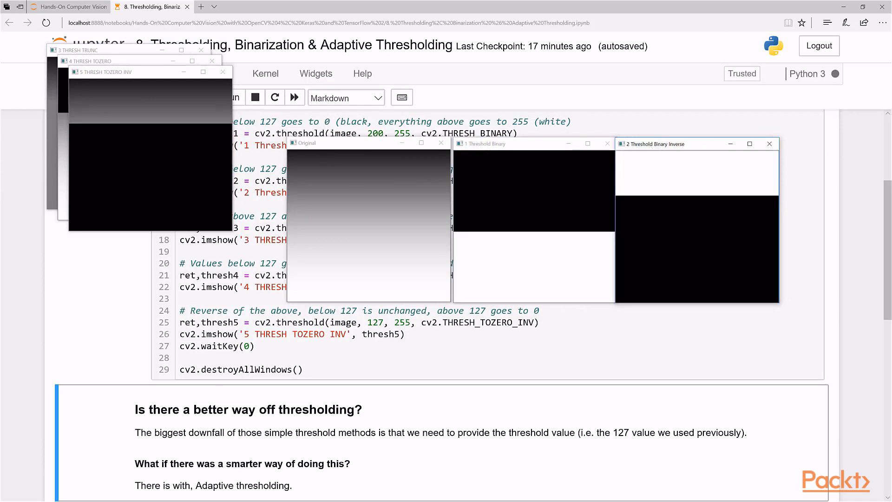
pyautogui.scroll(5, 480, 237)
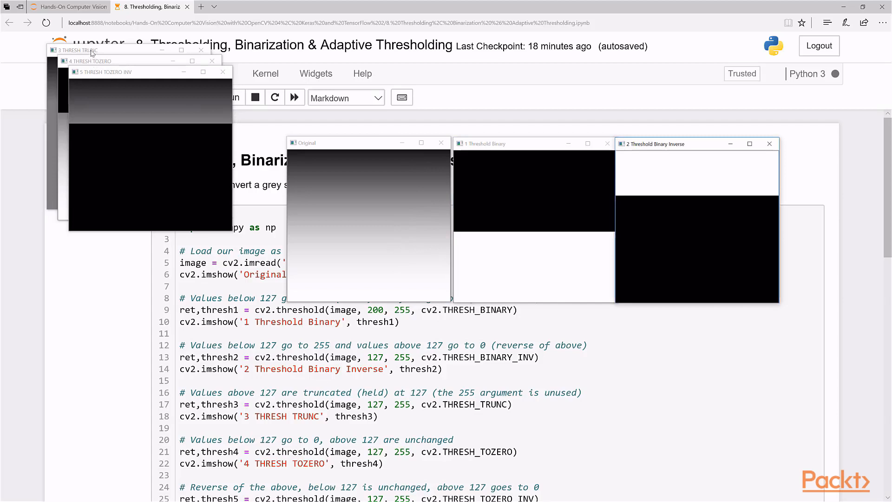
# Step: Set the THRESH TRUNC result beside Original and close the Binary Inverse window
pyautogui.moveTo(92, 53); pyautogui.dragTo(667, 152)
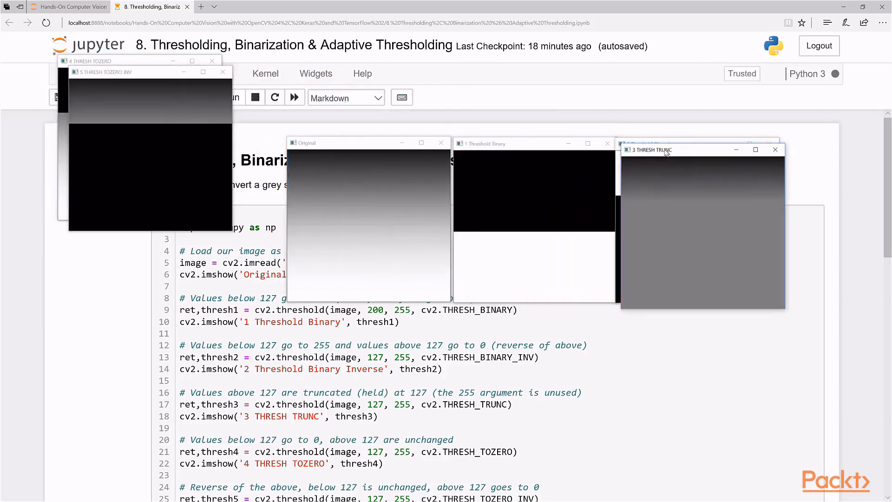
pyautogui.moveTo(667, 152)
pyautogui.mouseDown()
pyautogui.moveTo(515, 148)
pyautogui.moveTo(529, 151)
pyautogui.mouseUp()
pyautogui.click(769, 144)
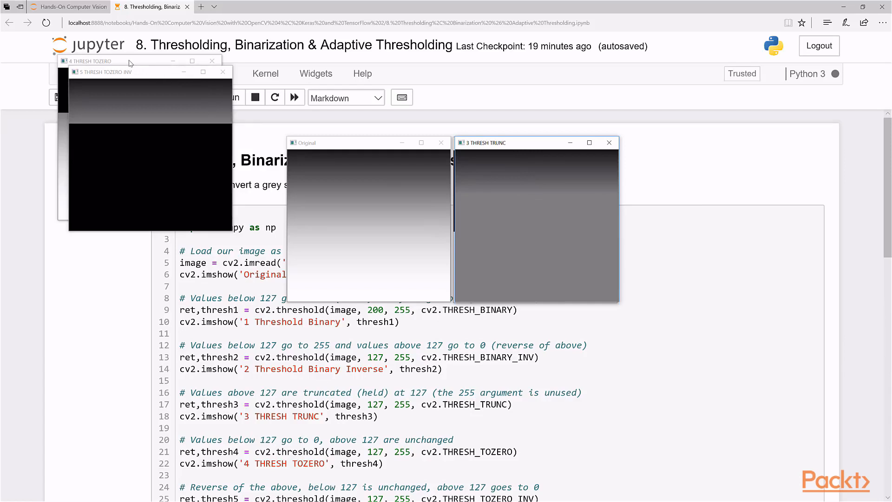
# Step: Place THRESH TOZERO and TOZERO INV results beside Original for comparison
pyautogui.moveTo(132, 62); pyautogui.dragTo(526, 145)
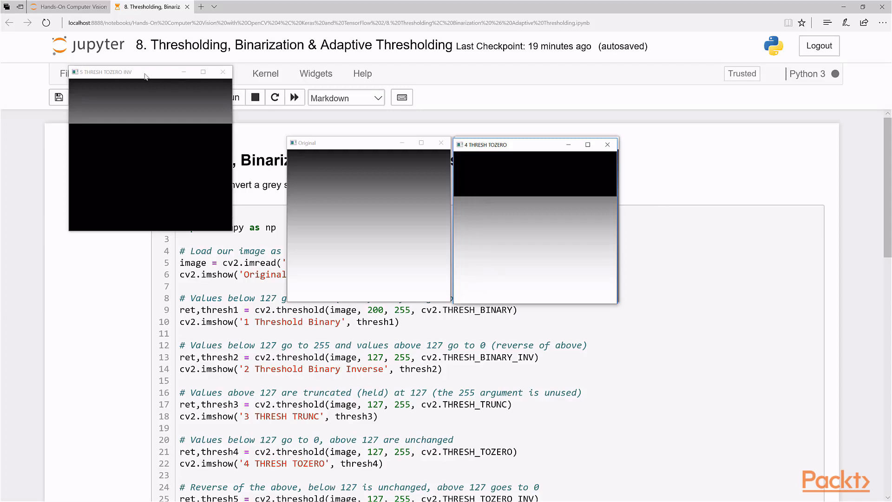
pyautogui.moveTo(145, 76); pyautogui.dragTo(686, 147)
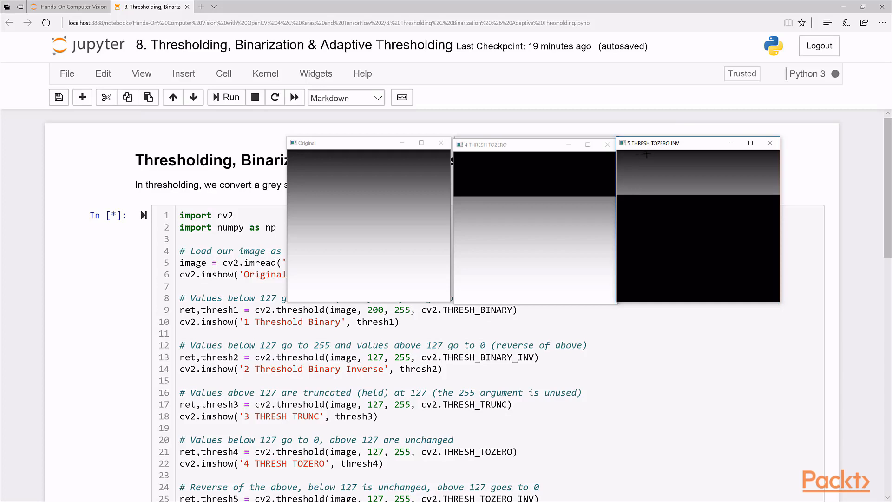
pyautogui.click(546, 203)
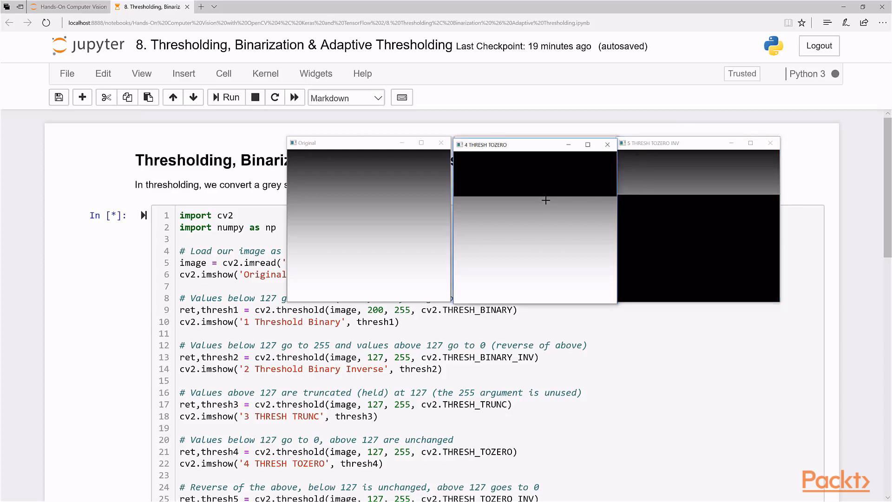
pyautogui.press('Return')
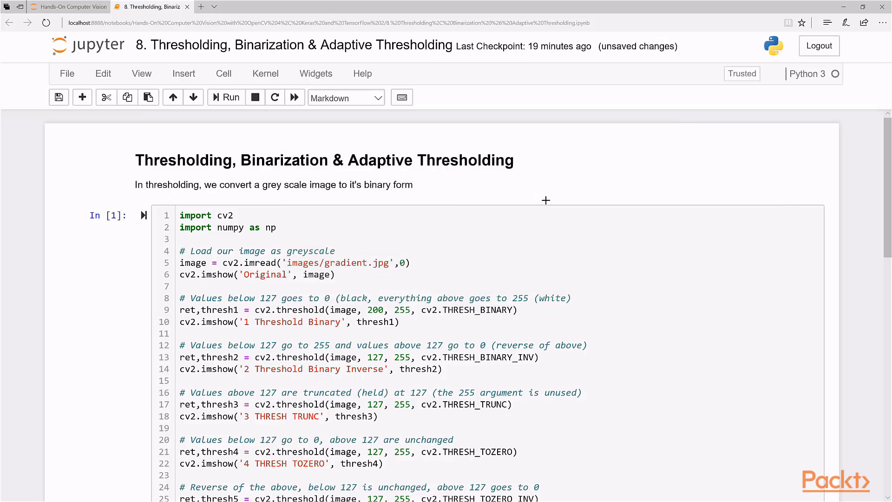
pyautogui.scroll(-4, 474, 240)
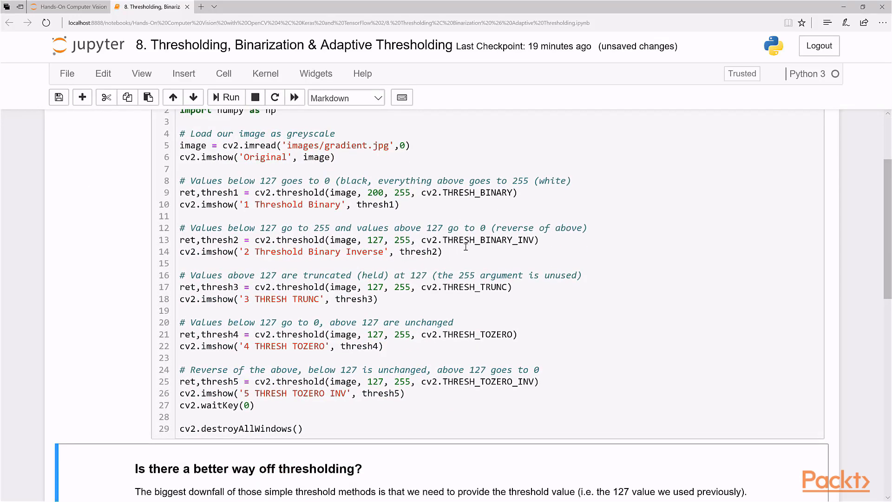
pyautogui.scroll(-5, 465, 251)
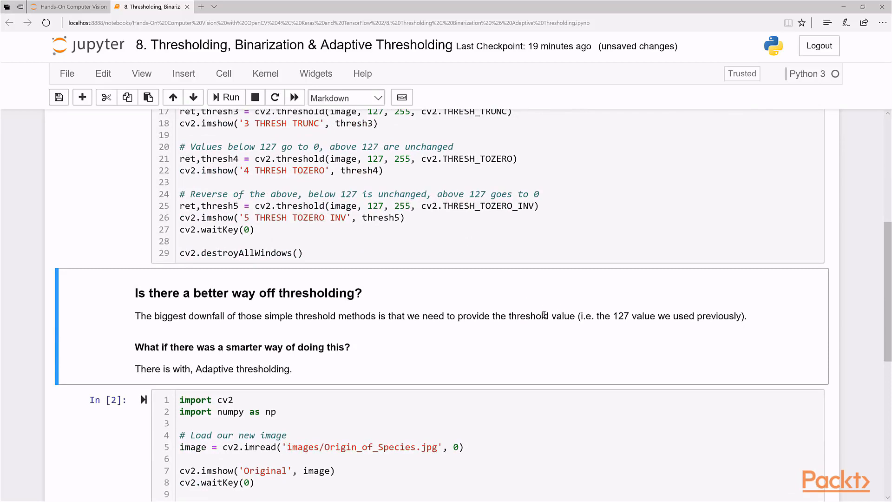
pyautogui.scroll(4, 449, 256)
pyautogui.scroll(3, 418, 256)
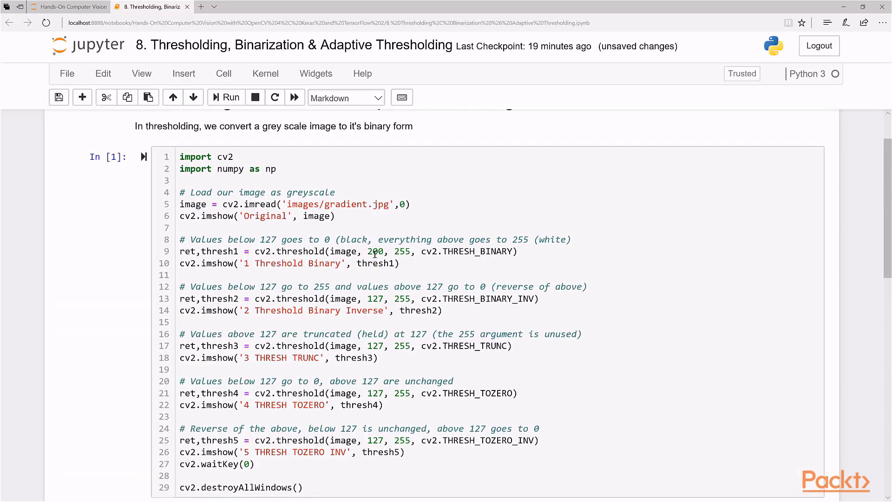
pyautogui.click(375, 252)
pyautogui.doubleClick(375, 300)
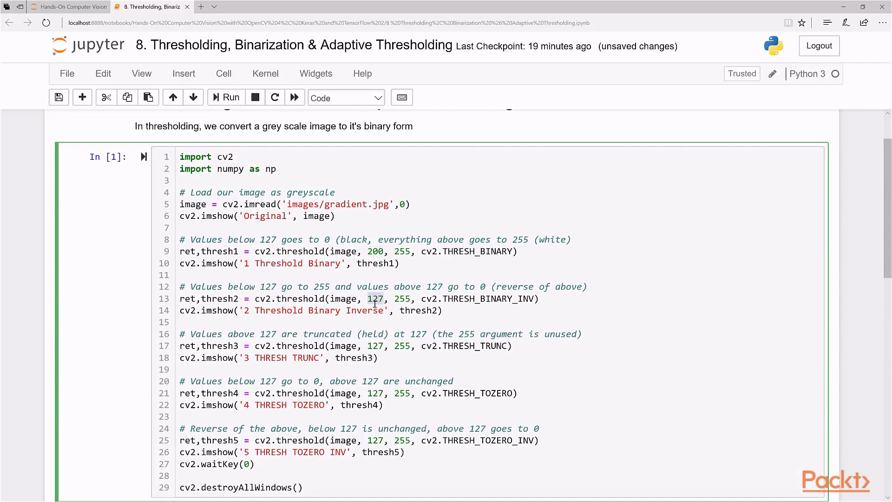
pyautogui.doubleClick(403, 251)
pyautogui.doubleClick(402, 298)
pyautogui.doubleClick(402, 345)
pyautogui.click(392, 394)
pyautogui.doubleClick(403, 394)
pyautogui.scroll(-1, 440, 279)
pyautogui.scroll(1, 376, 251)
pyautogui.moveTo(277, 204); pyautogui.dragTo(186, 205)
pyautogui.click(464, 241)
pyautogui.scroll(-3, 426, 224)
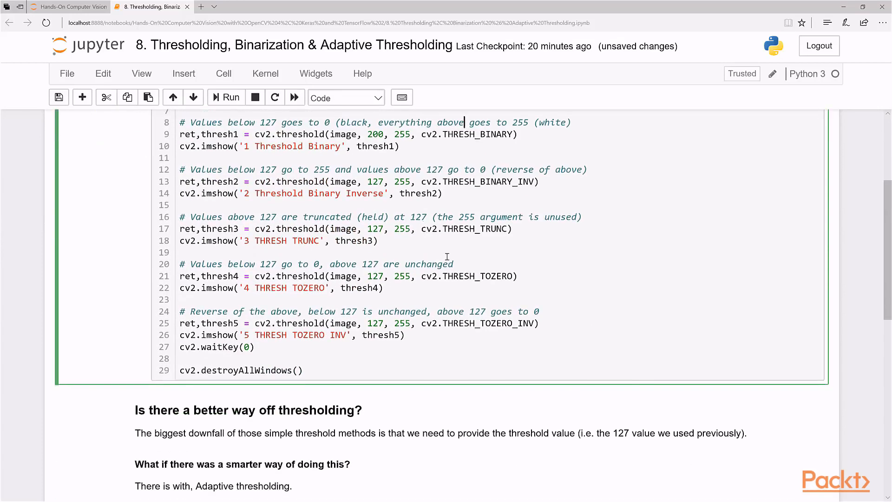
pyautogui.scroll(2, 425, 225)
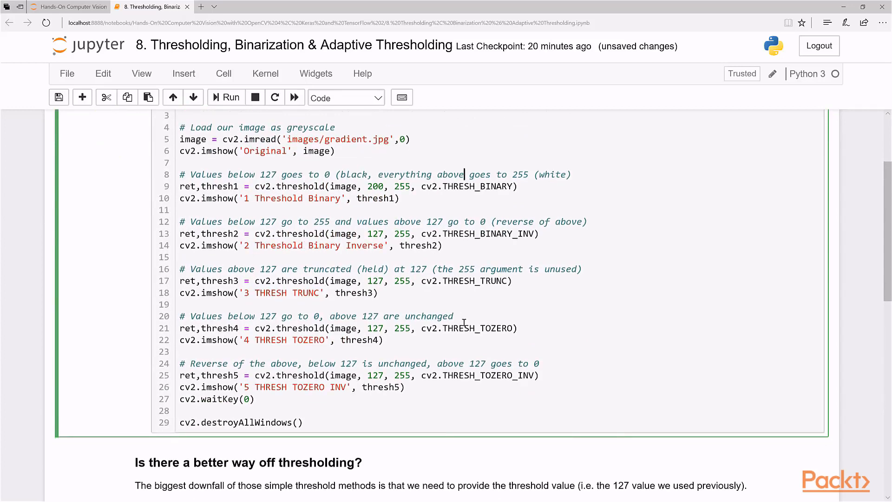
pyautogui.scroll(-5, 456, 322)
pyautogui.scroll(-2, 446, 230)
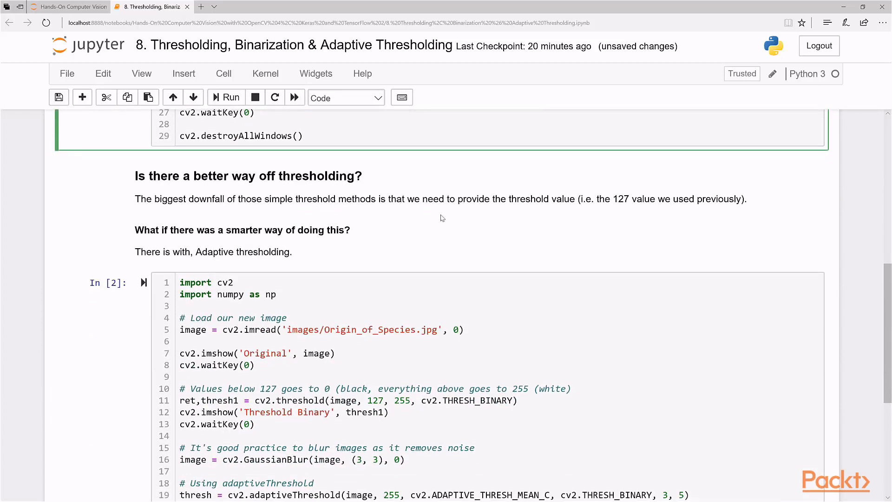
pyautogui.scroll(1, 439, 216)
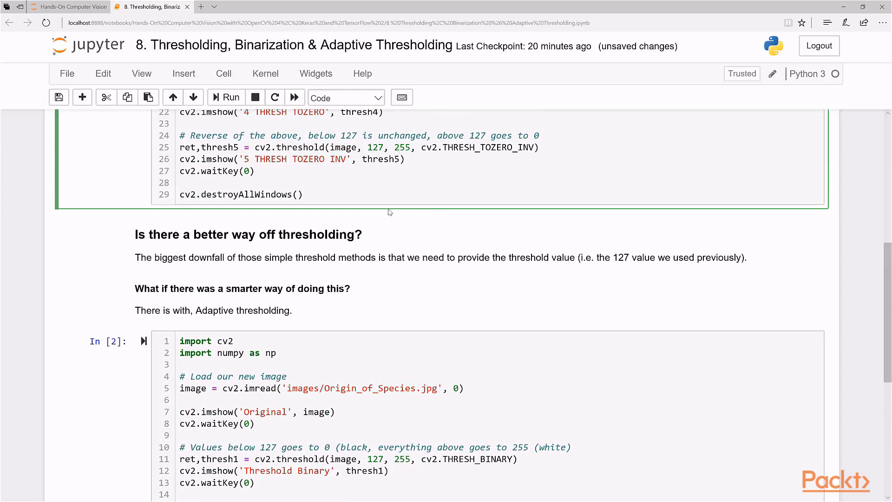
pyautogui.scroll(-2, 418, 289)
pyautogui.scroll(-1, 415, 290)
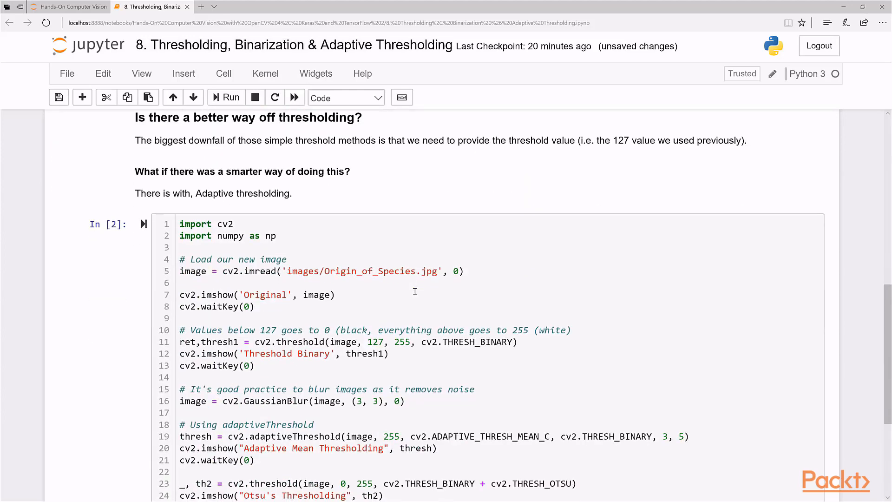
pyautogui.scroll(-1, 305, 268)
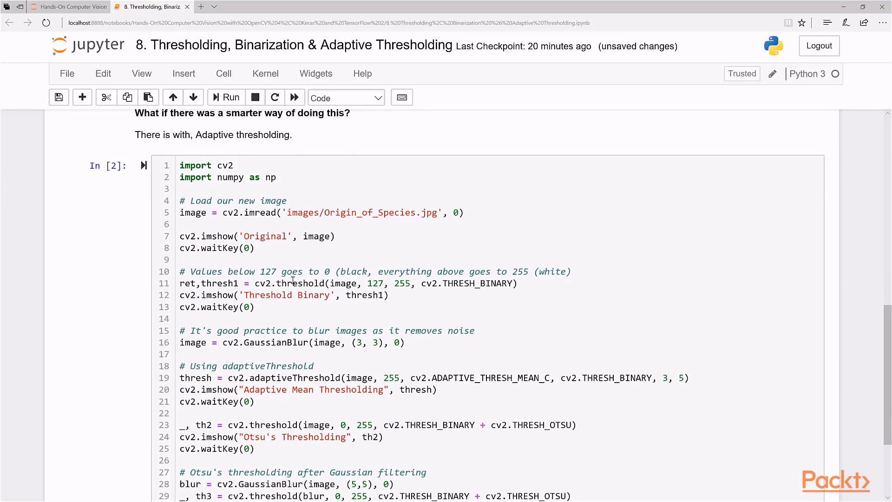
pyautogui.scroll(-3, 329, 270)
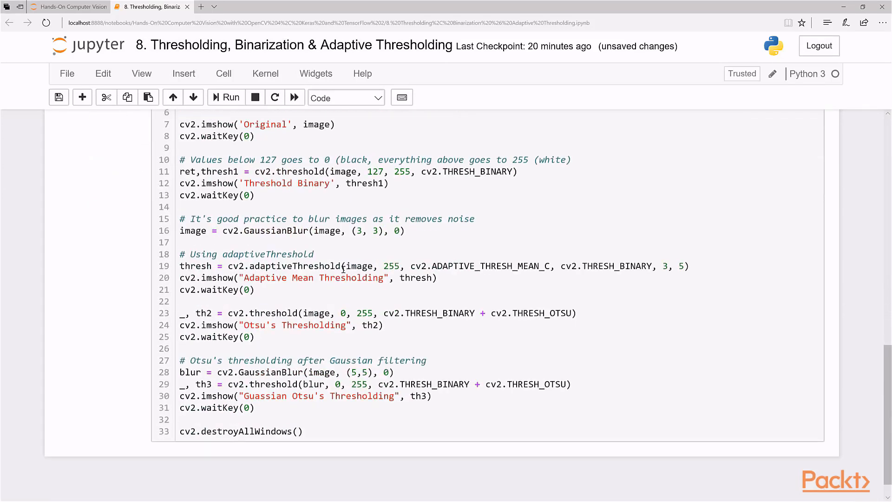
pyautogui.scroll(1, 320, 257)
pyautogui.scroll(1, 307, 162)
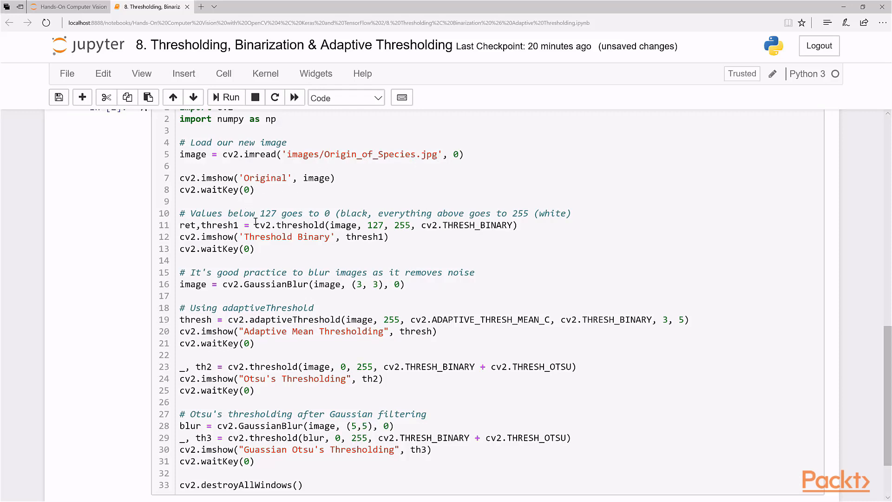
# Step: Review the adaptive thresholding code, highlighting its block size and constant arguments 3, 5
pyautogui.click(373, 225)
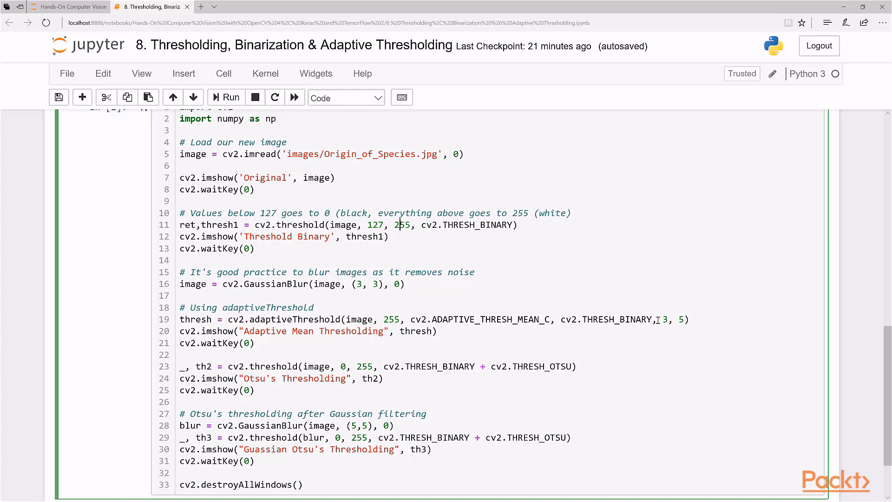
pyautogui.moveTo(657, 319); pyautogui.dragTo(688, 319)
pyautogui.click(380, 312)
# Step: Run the adaptive cell and set the Origin of Species Original and Threshold Binary windows side by side
pyautogui.hotkey('shift', 'Return')
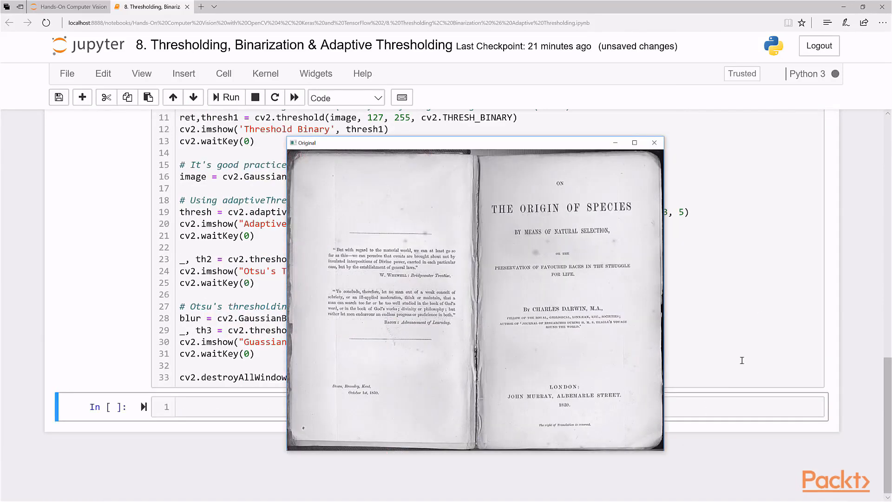
pyautogui.moveTo(458, 144); pyautogui.dragTo(331, 88)
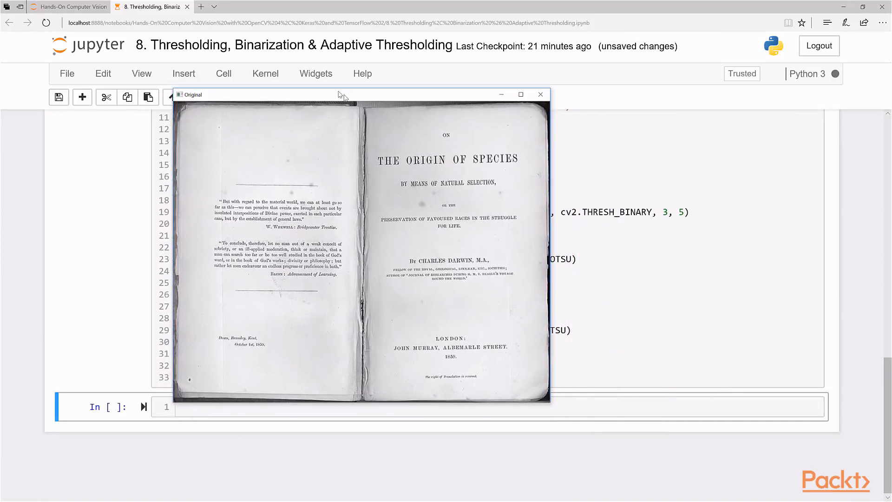
pyautogui.scroll(3, 695, 316)
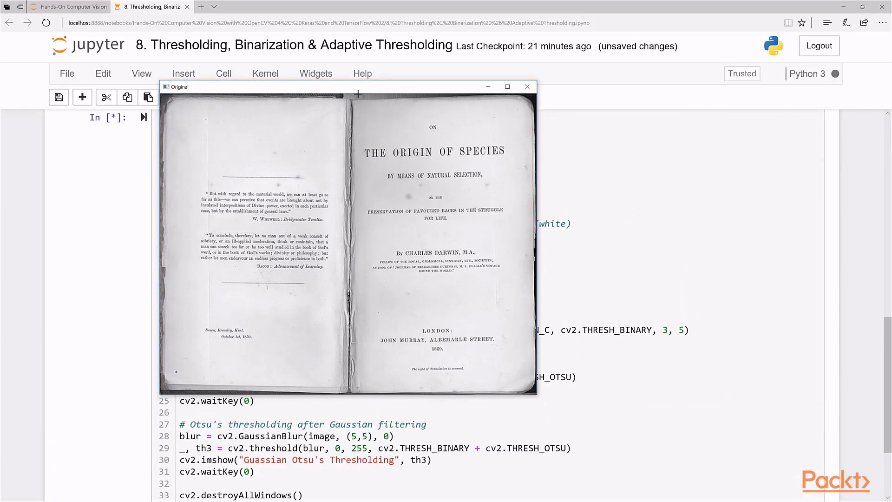
pyautogui.moveTo(359, 91); pyautogui.dragTo(231, 109)
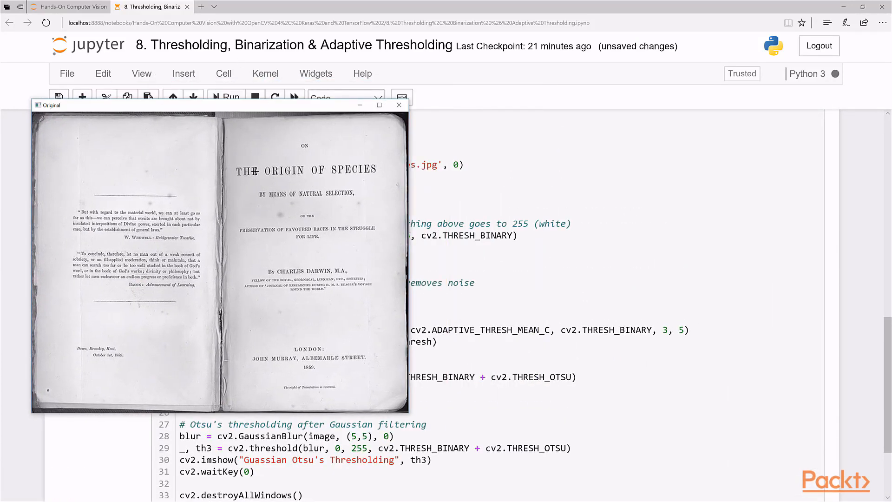
pyautogui.press('space')
pyautogui.moveTo(646, 75); pyautogui.dragTo(641, 103)
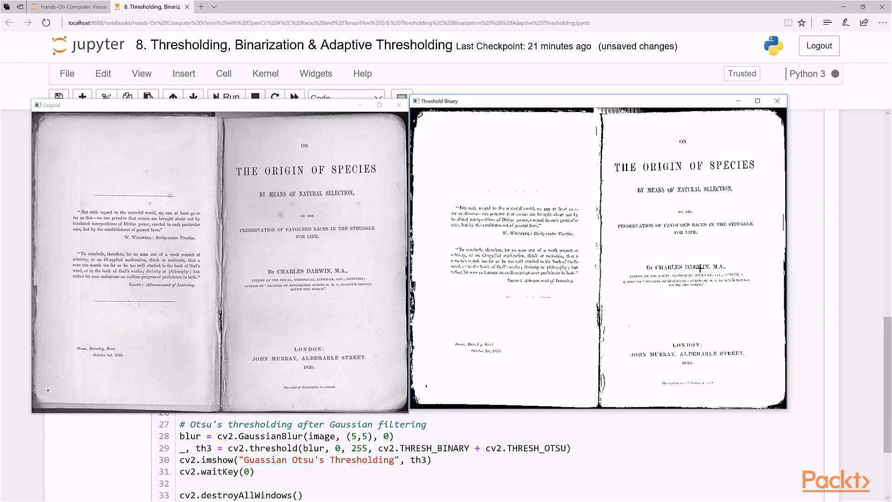
# Step: Show the Adaptive Mean and Otsu's results, placing them left and right
pyautogui.press('Return')
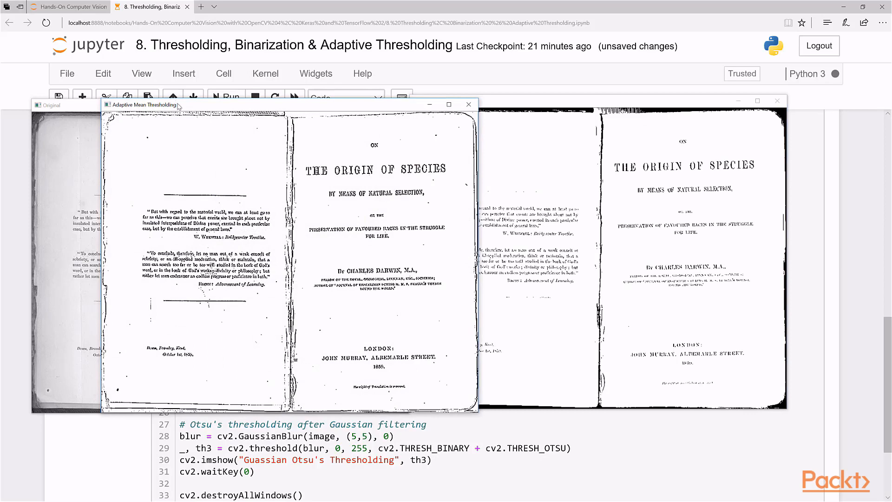
pyautogui.moveTo(178, 105); pyautogui.dragTo(110, 106)
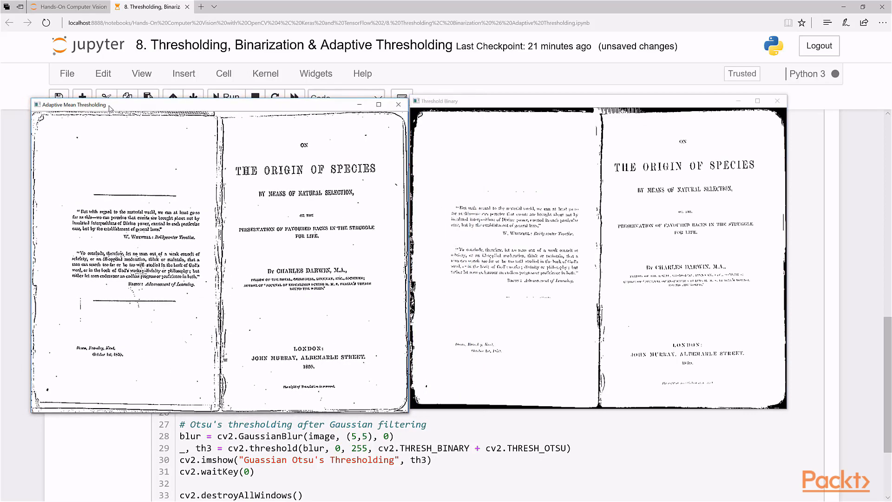
pyautogui.press('Return')
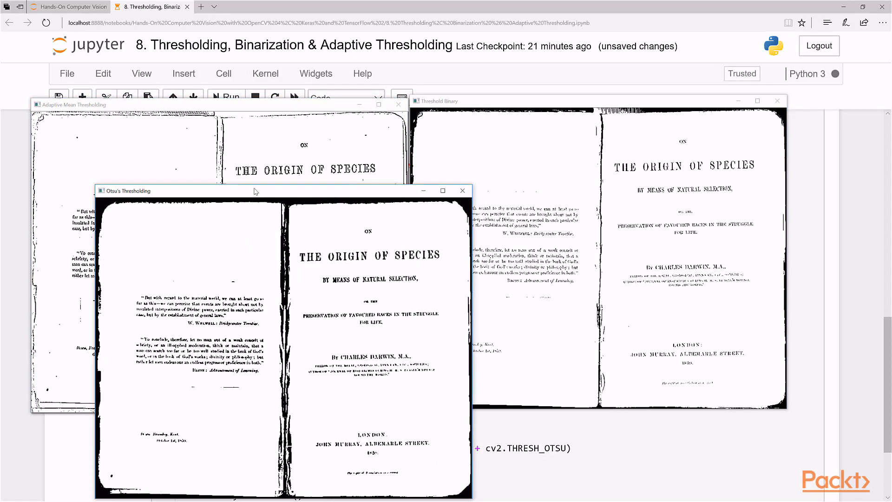
pyautogui.moveTo(255, 191)
pyautogui.mouseDown()
pyautogui.moveTo(573, 101)
pyautogui.moveTo(582, 110)
pyautogui.mouseUp()
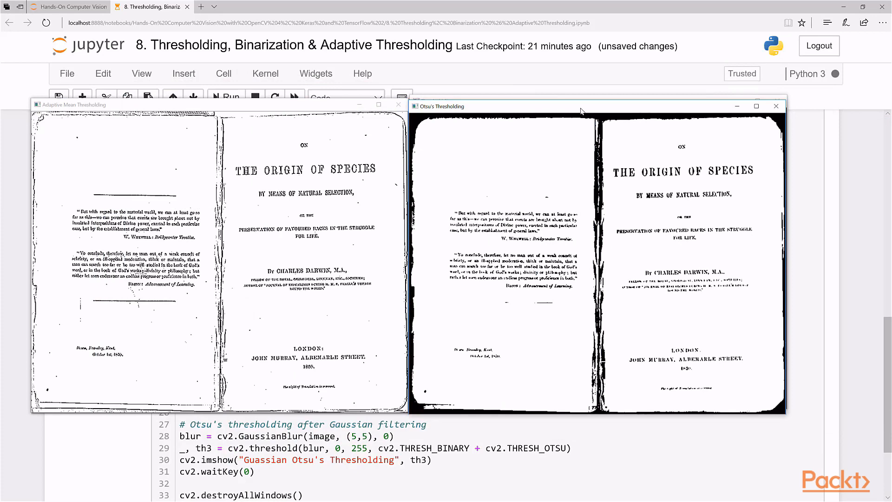
# Step: Show the Gaussian Otsu result on the right, then close every image window to finish the cell
pyautogui.press('Return')
pyautogui.moveTo(583, 110); pyautogui.dragTo(279, 116)
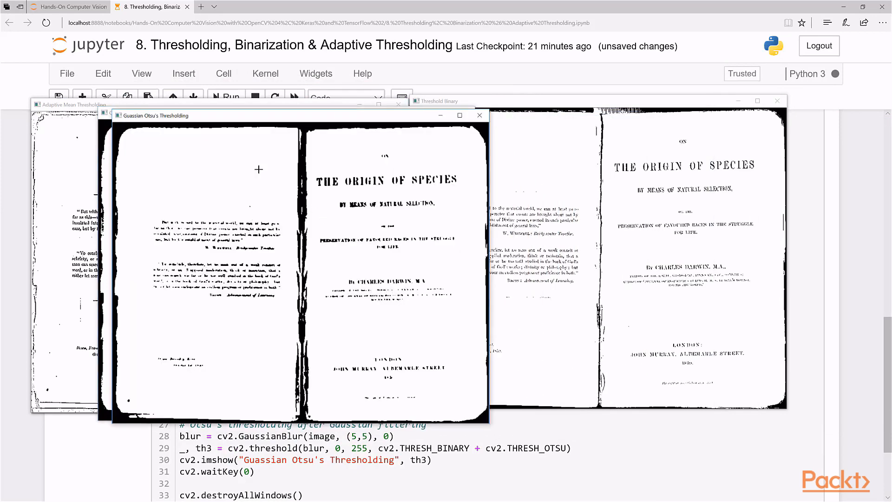
pyautogui.moveTo(259, 117)
pyautogui.mouseDown()
pyautogui.moveTo(441, 131)
pyautogui.moveTo(512, 120)
pyautogui.mouseUp()
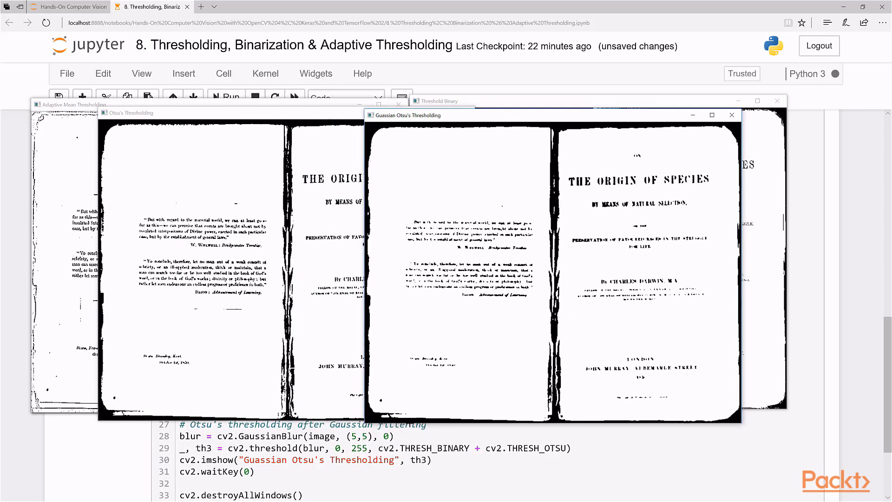
pyautogui.scroll(3, 583, 299)
pyautogui.press('Return')
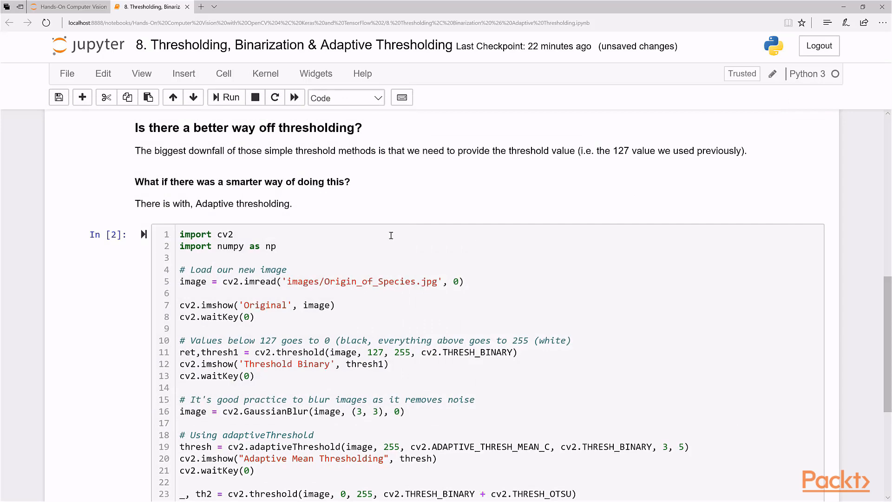
pyautogui.scroll(-2, 390, 238)
pyautogui.scroll(5, 404, 253)
pyautogui.scroll(5, 405, 252)
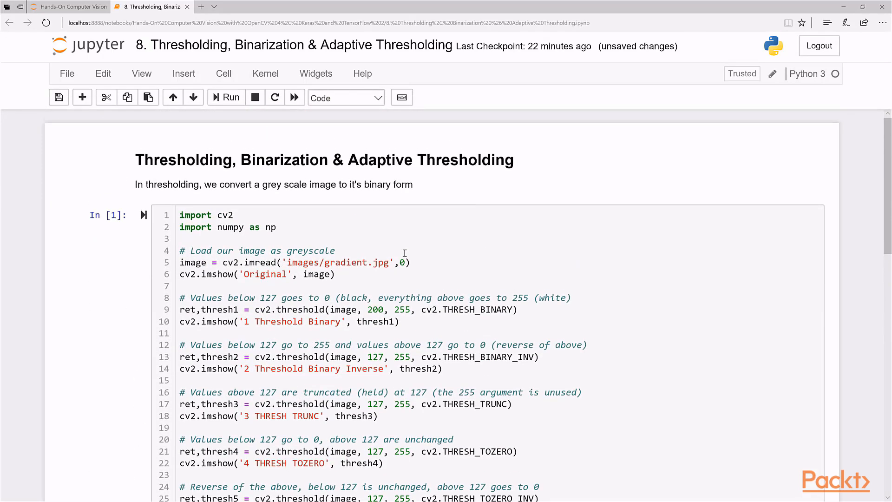
pyautogui.scroll(-5, 432, 261)
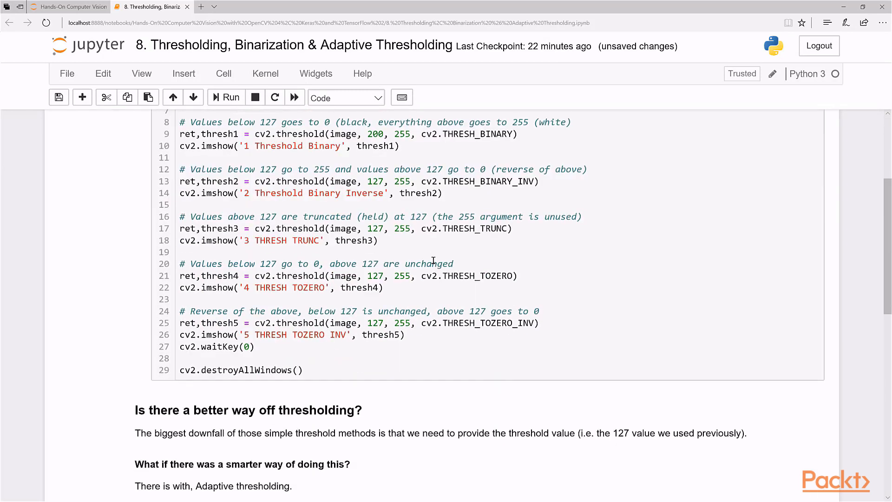
pyautogui.scroll(-3, 488, 263)
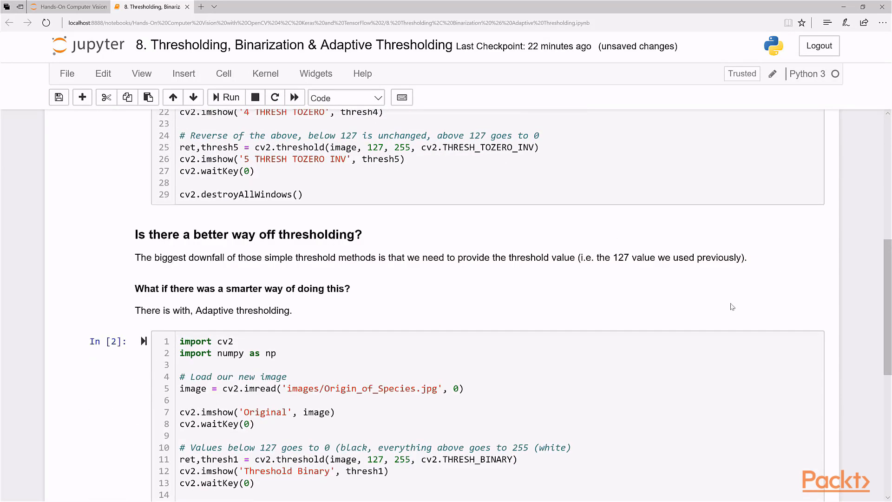